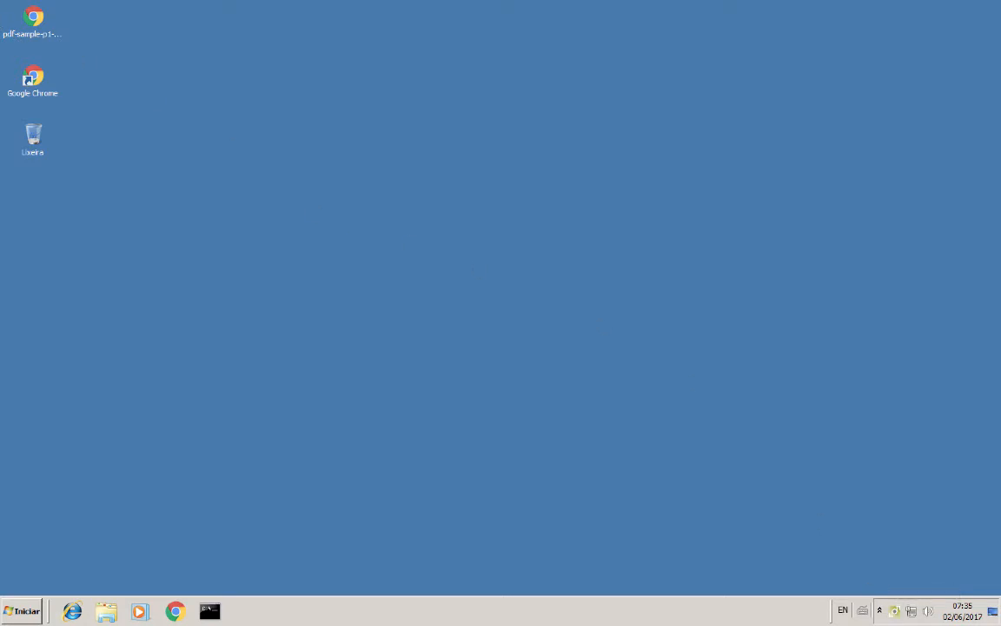
Step: Open the pdf-sample-p1-mod densitometry report in Chrome and bring up its print dialog
double_click(33, 20)
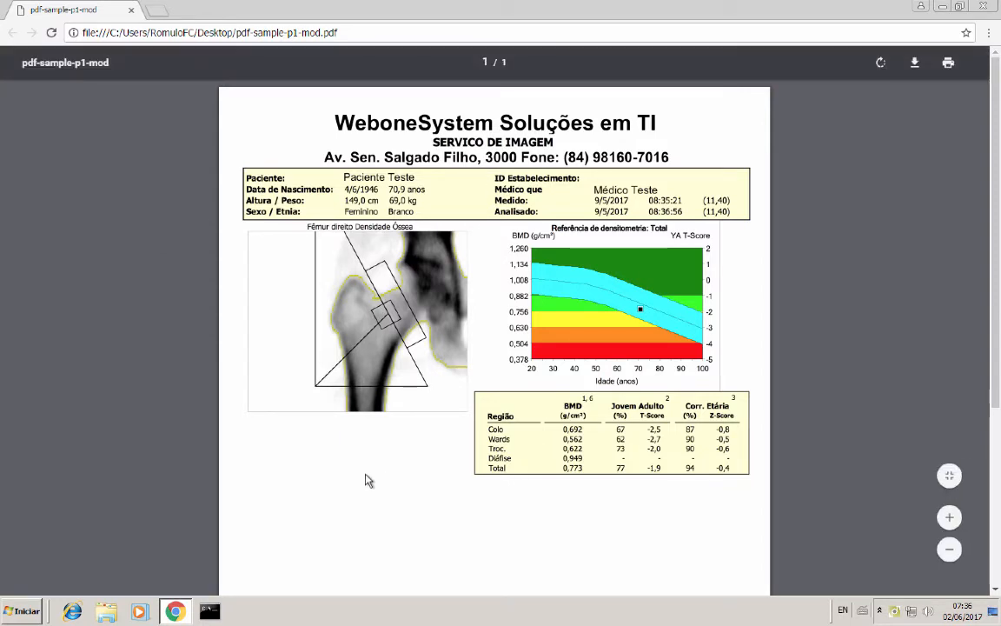
key(ctrl+p)
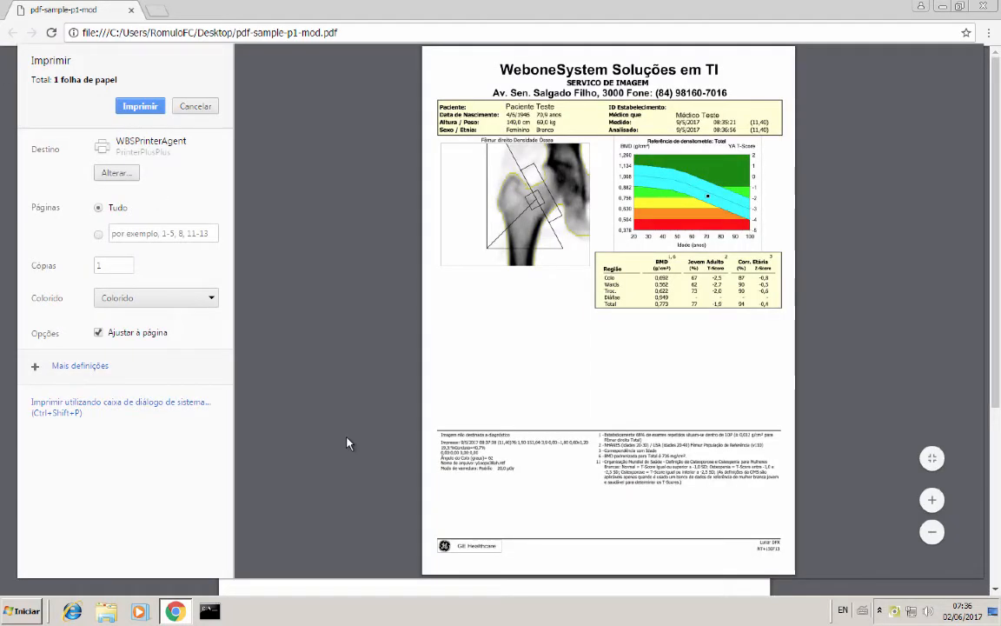
Step: Print the report to WBSPrinterAgent and scroll through its preview in WbsVirtualPrinter
click(126, 107)
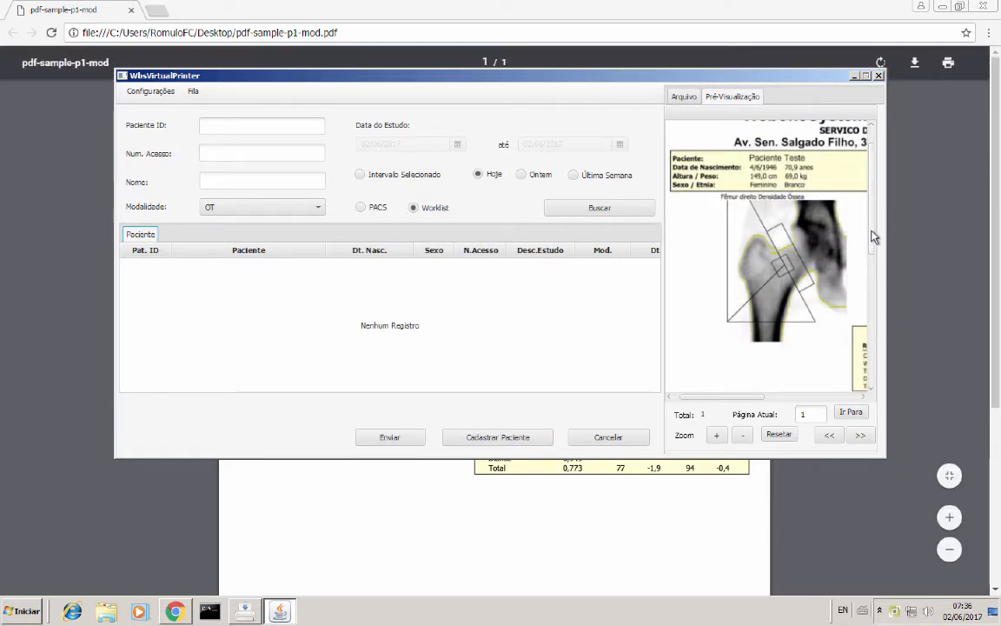
drag(872, 231, 869, 179)
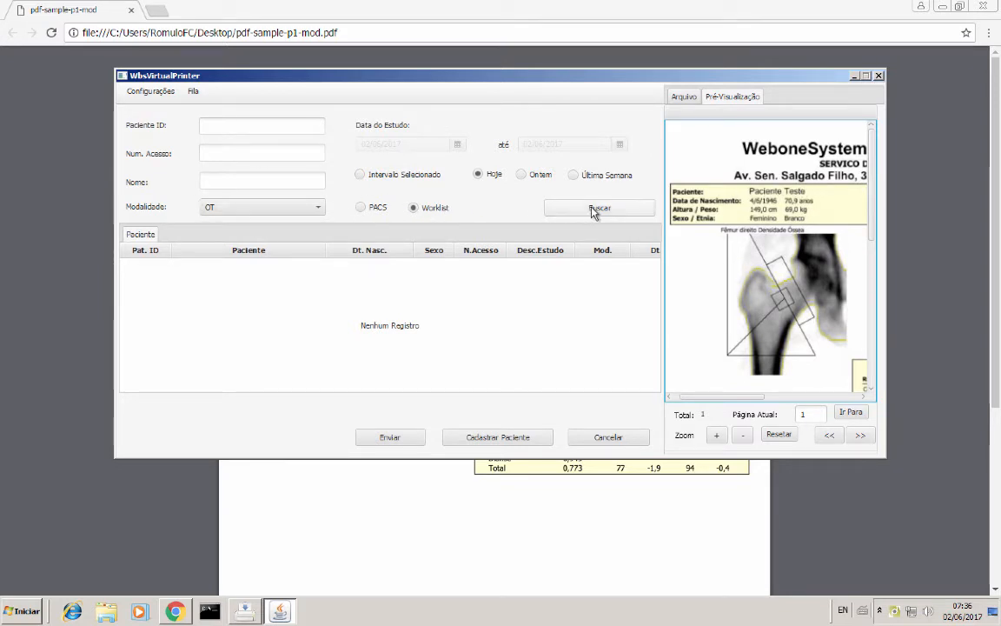
Step: Register a new patient with ID, accession number, birth date and full name, then submit it with the report
click(480, 437)
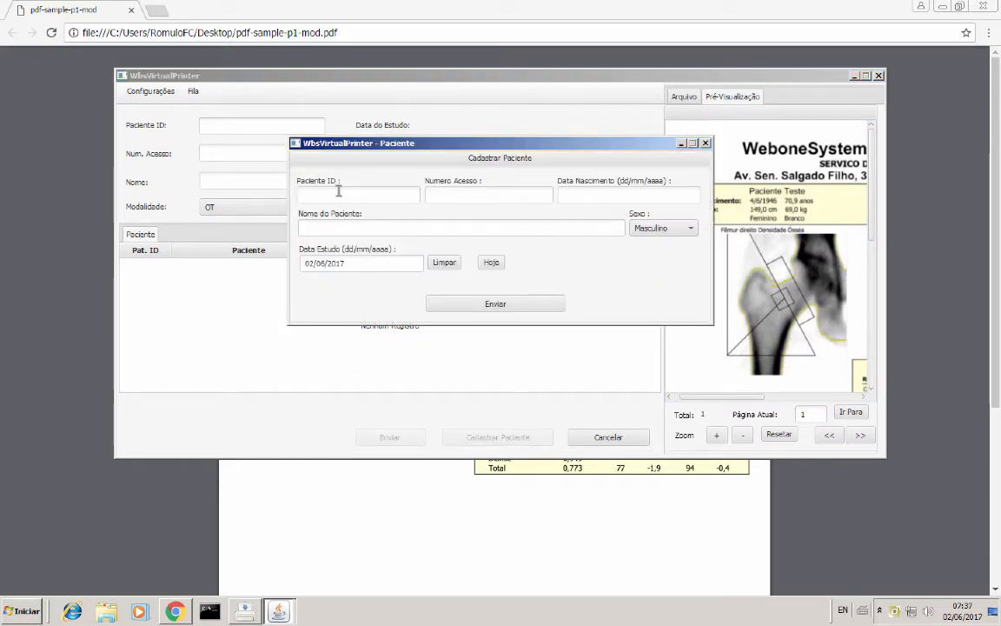
click(336, 193)
text(12)
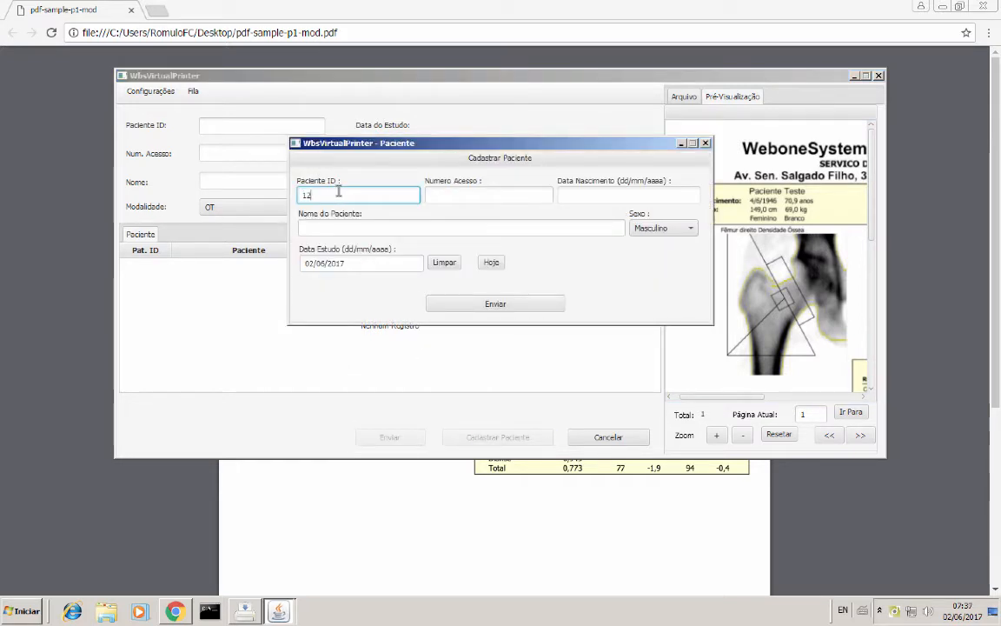
text(3)
click(442, 195)
text(321)
click(585, 197)
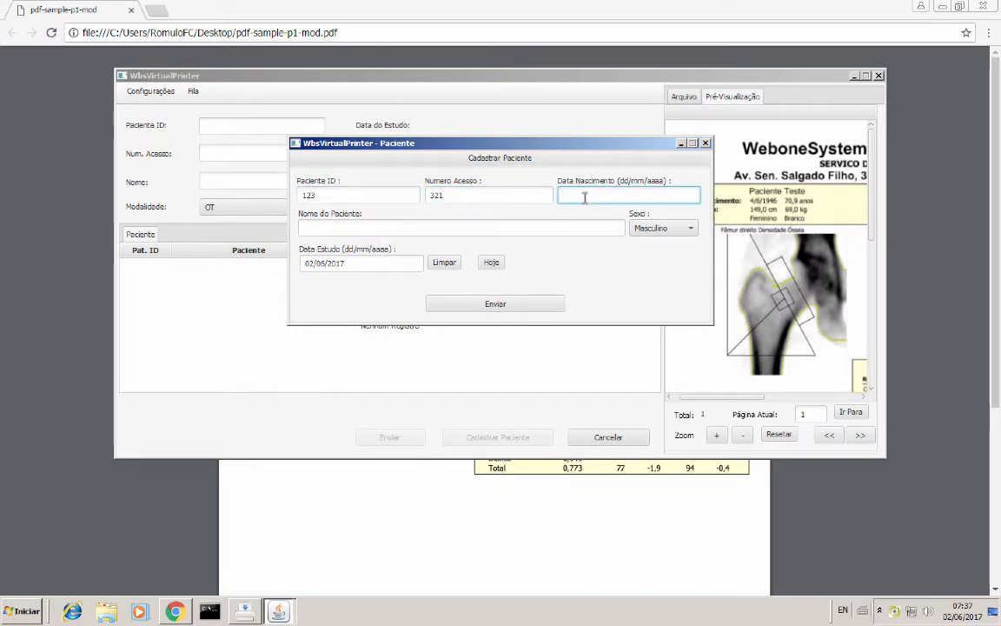
text(01/0)
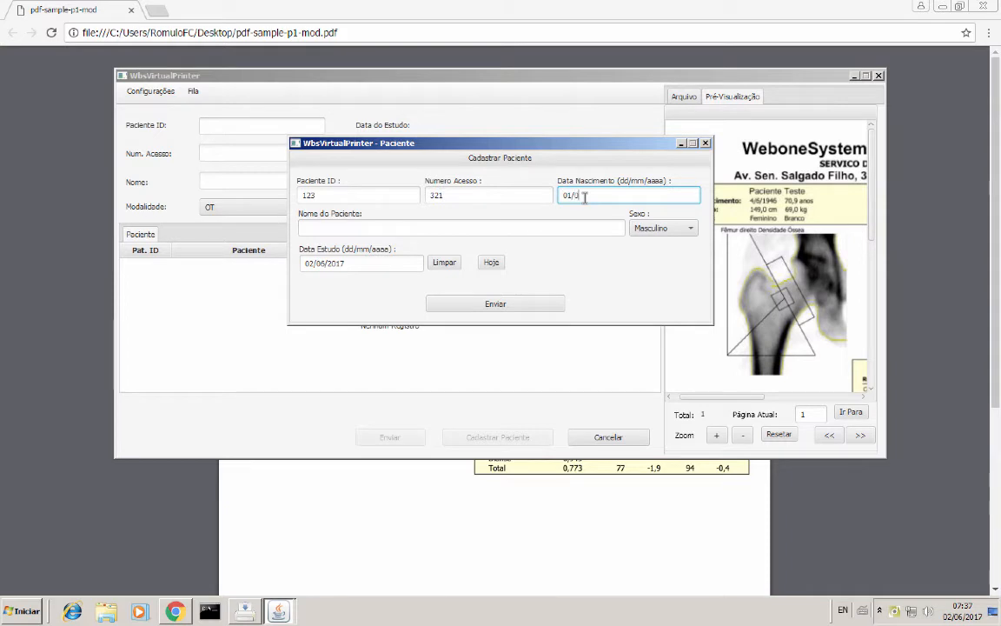
text(1/207)
click(419, 231)
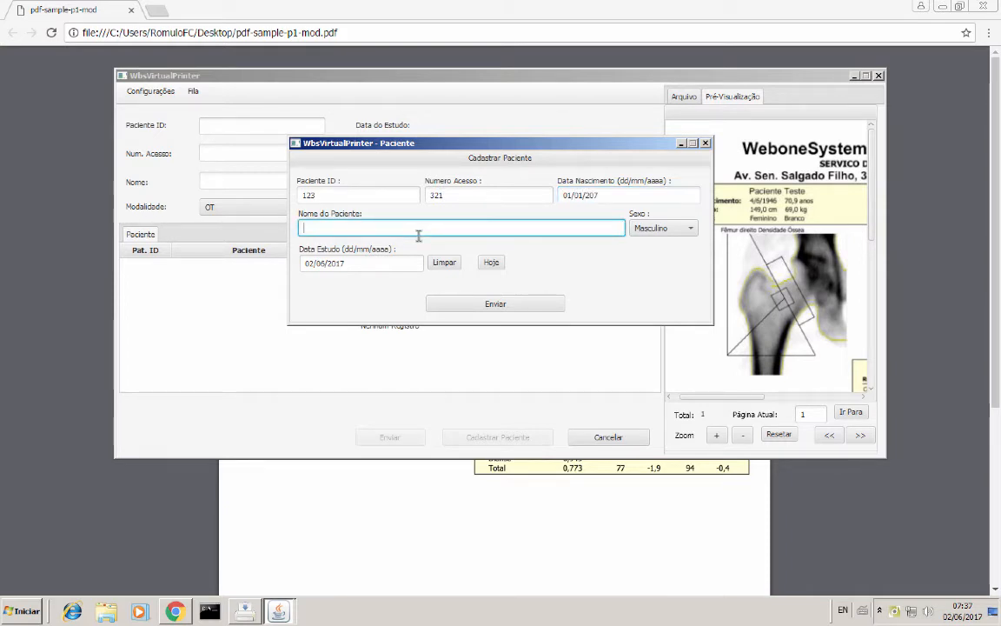
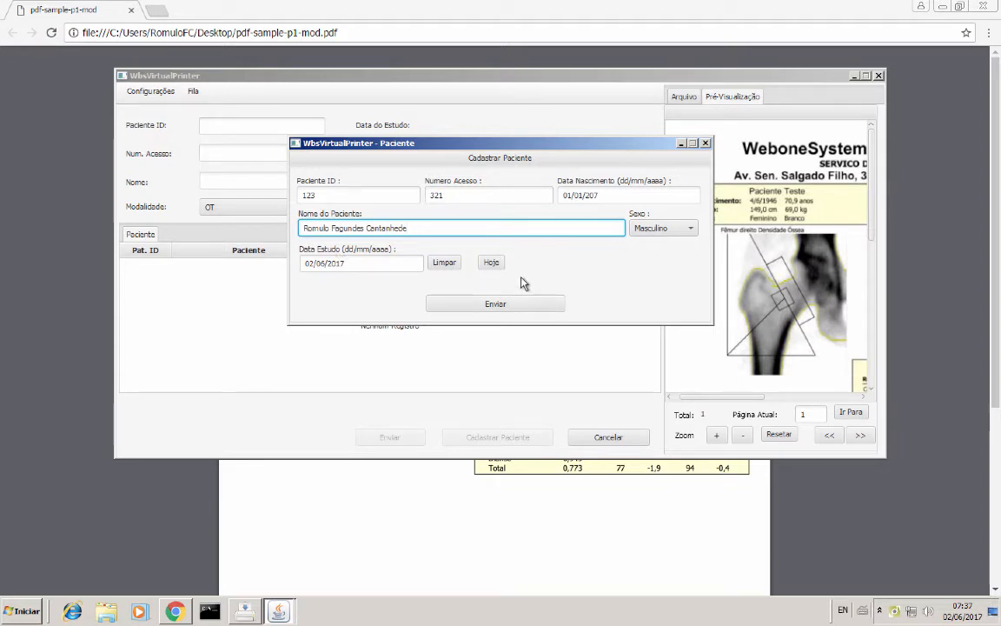
click(485, 303)
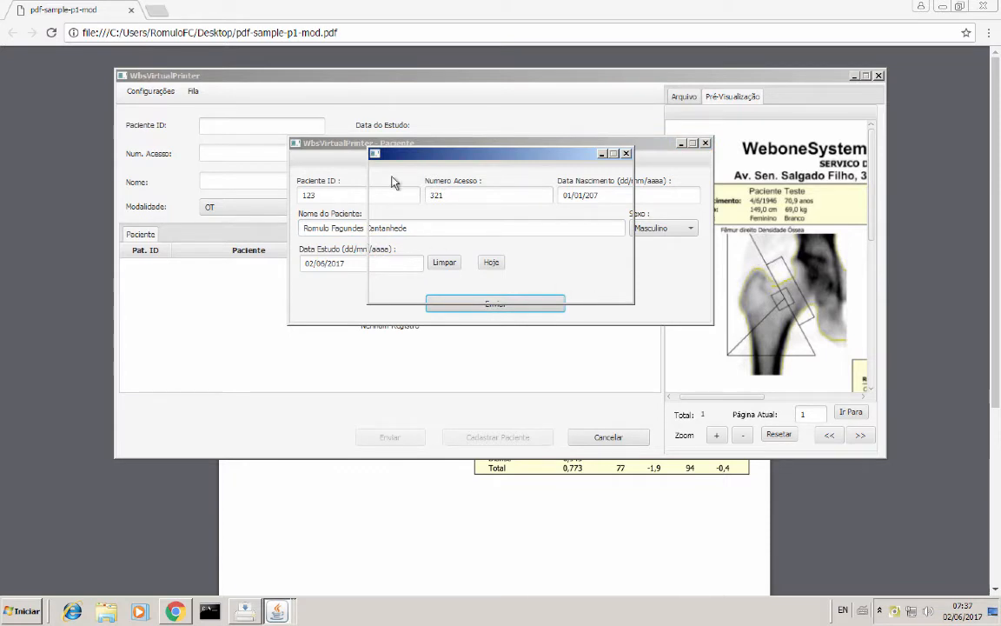
Step: Confirm the finished job in the Fila queue, then switch to the empty Arquivo upload area
click(767, 180)
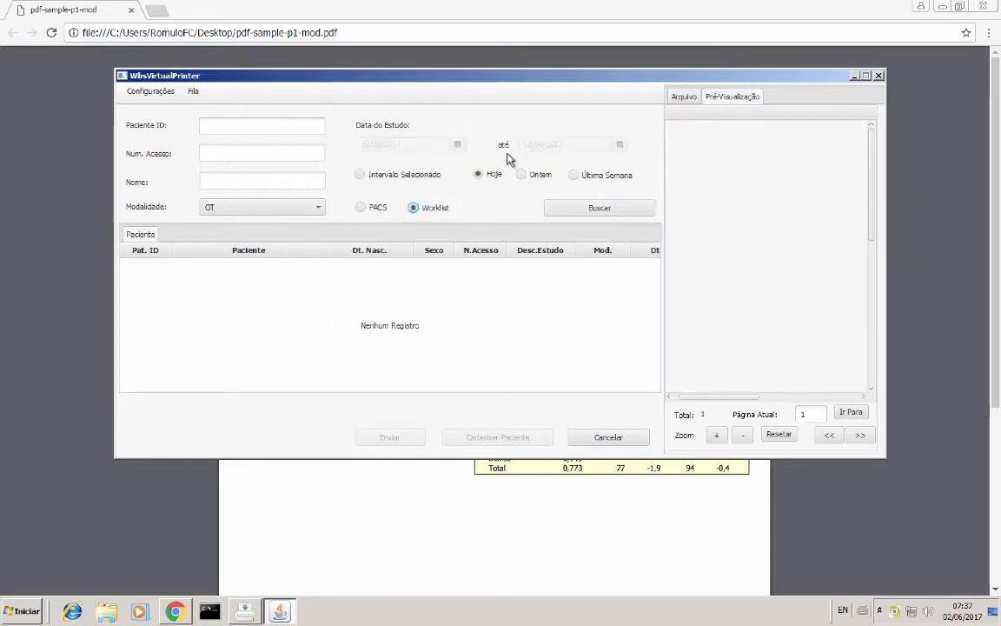
click(195, 93)
click(199, 111)
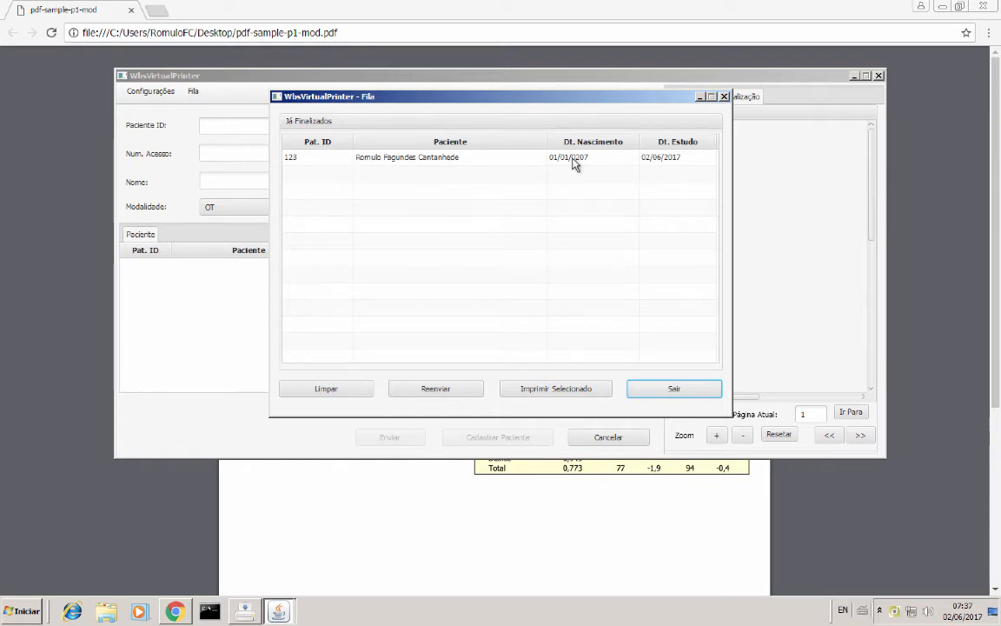
click(723, 96)
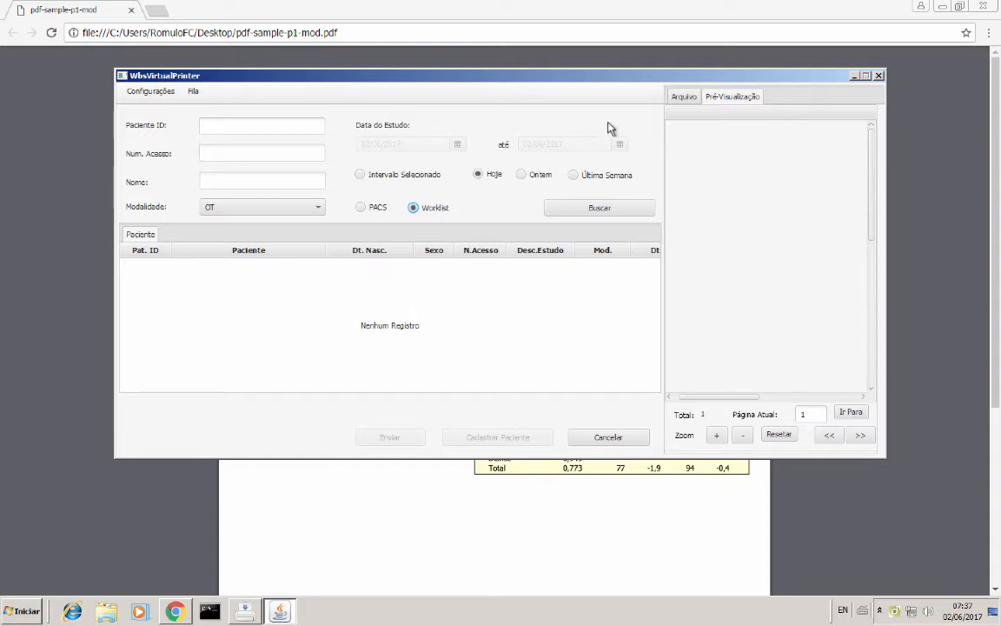
click(687, 95)
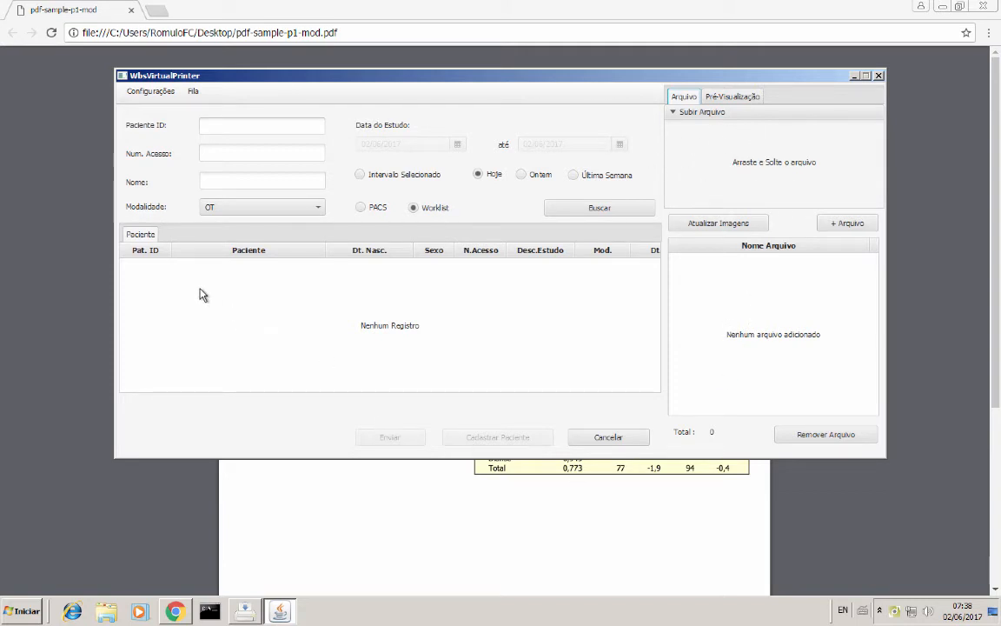
Step: Review the worklist connection, default printer and general settings in Configuração, then close it
click(144, 91)
click(136, 109)
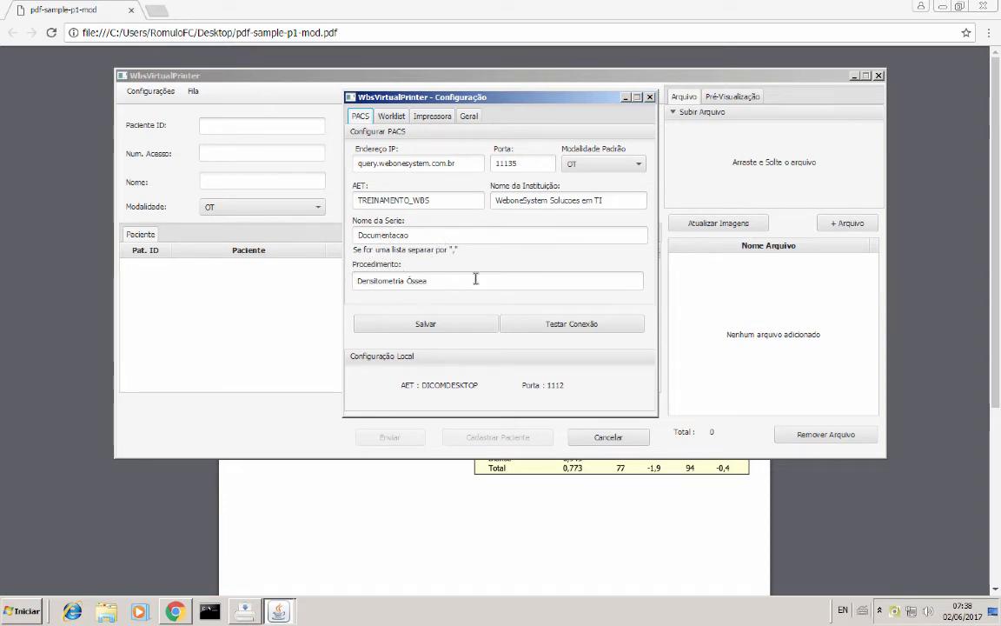
click(391, 117)
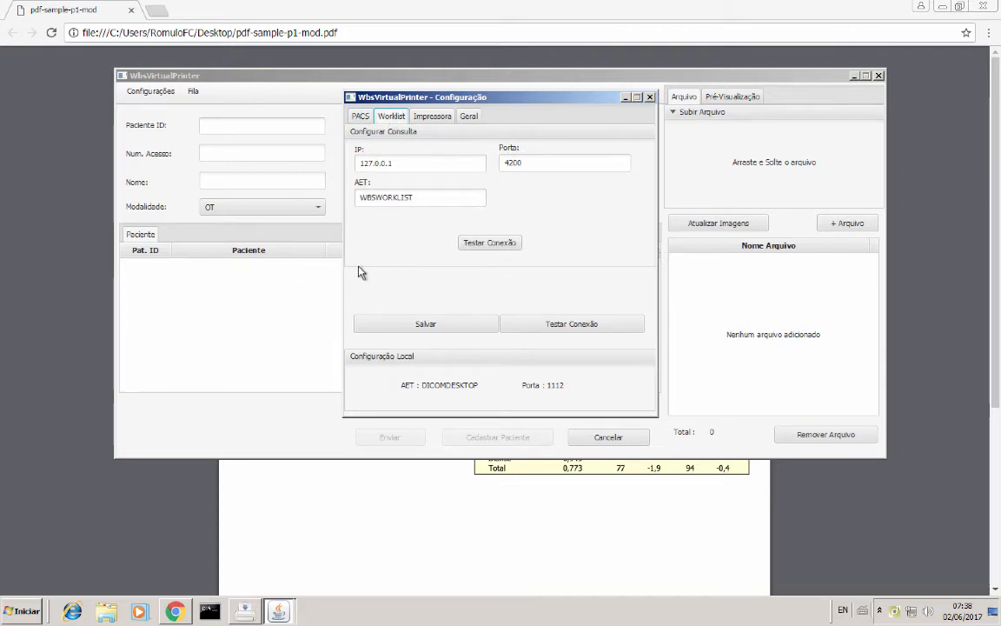
click(444, 118)
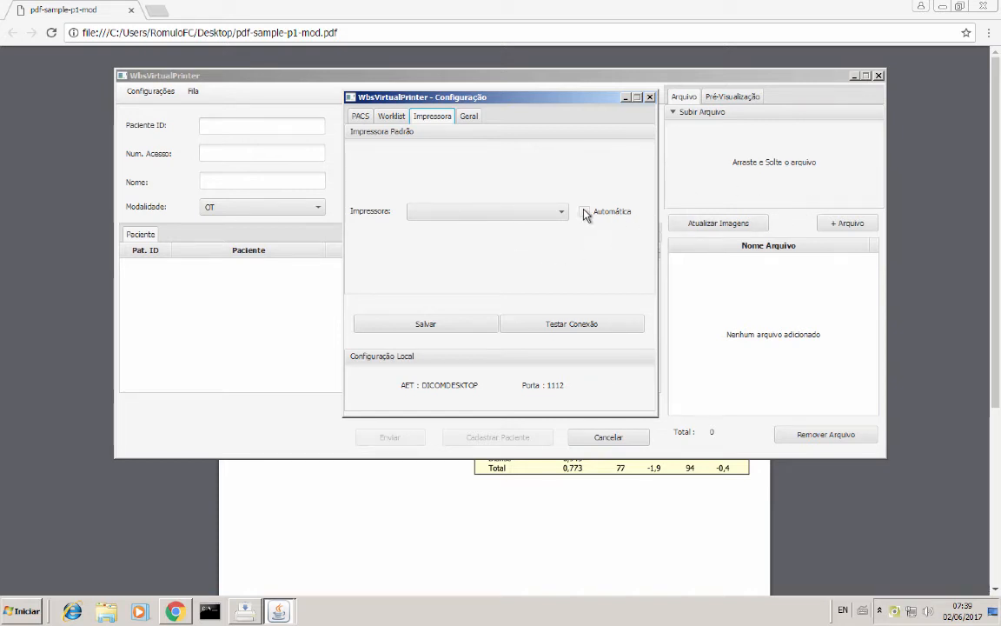
click(466, 119)
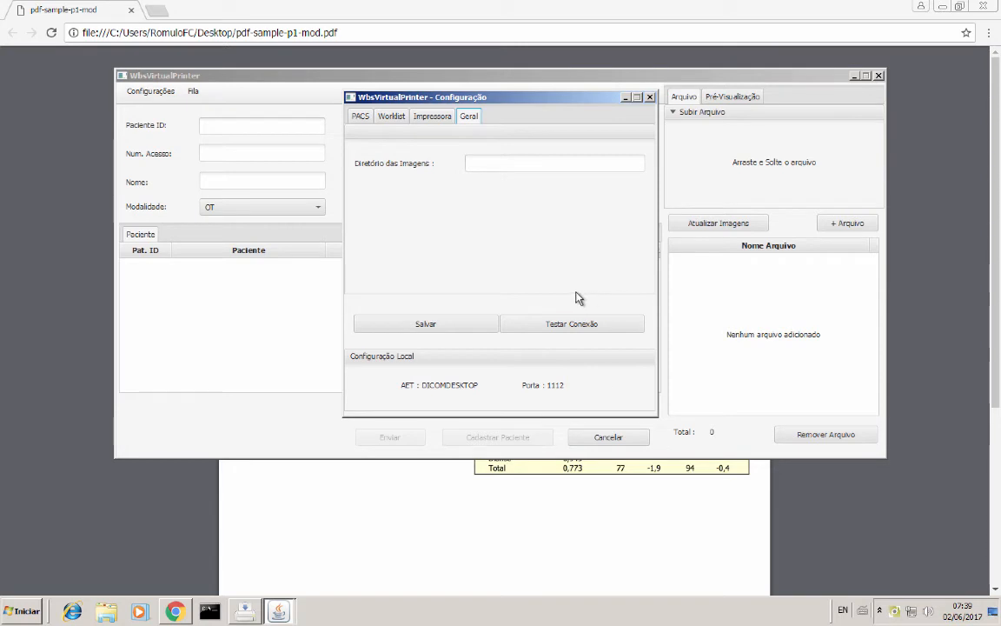
click(650, 96)
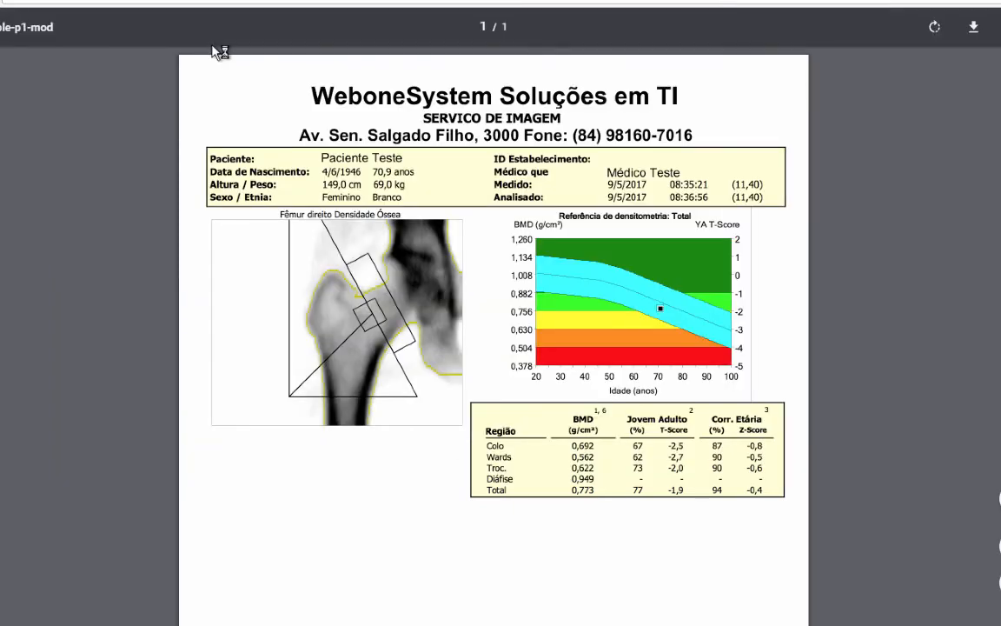
Step: Print the densitometry report again from Chrome to WBSPrinterAgent
key(ctrl+p)
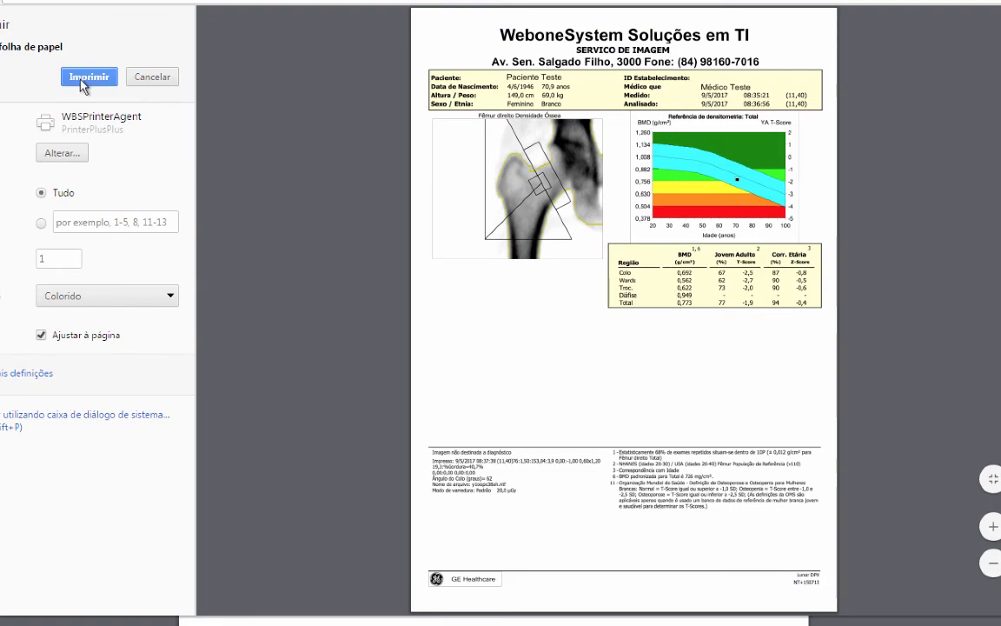
click(87, 78)
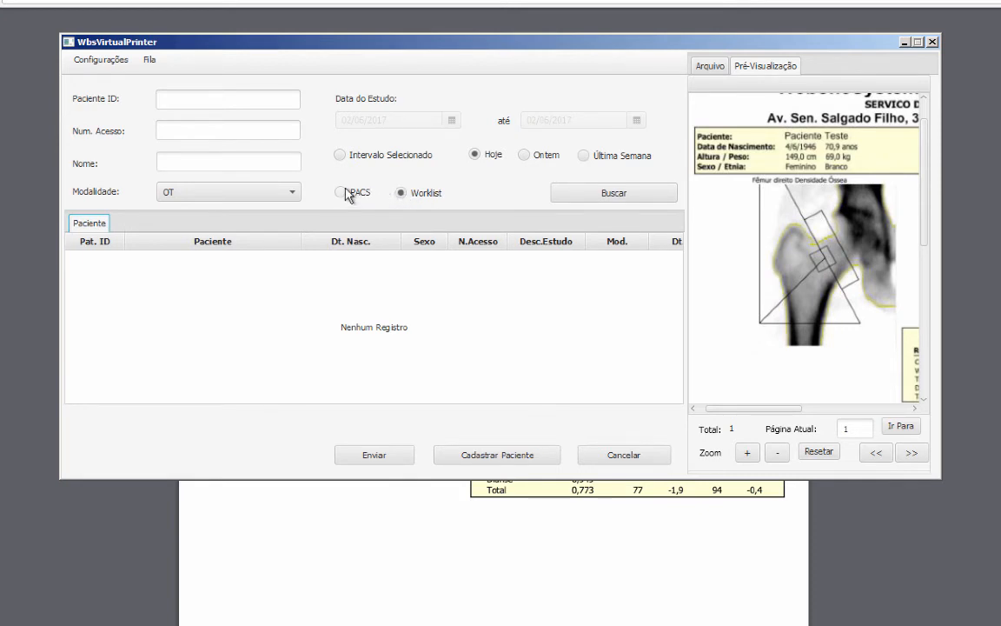
Step: Search today's worklist, check the server log, and send the report to PACS for Paciente Teste
click(572, 198)
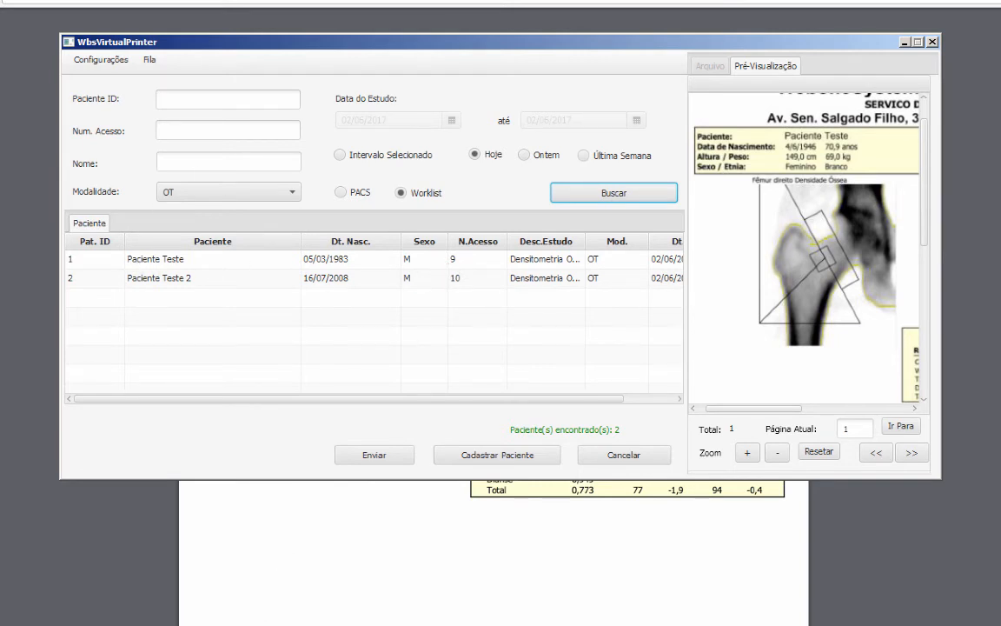
click(235, 623)
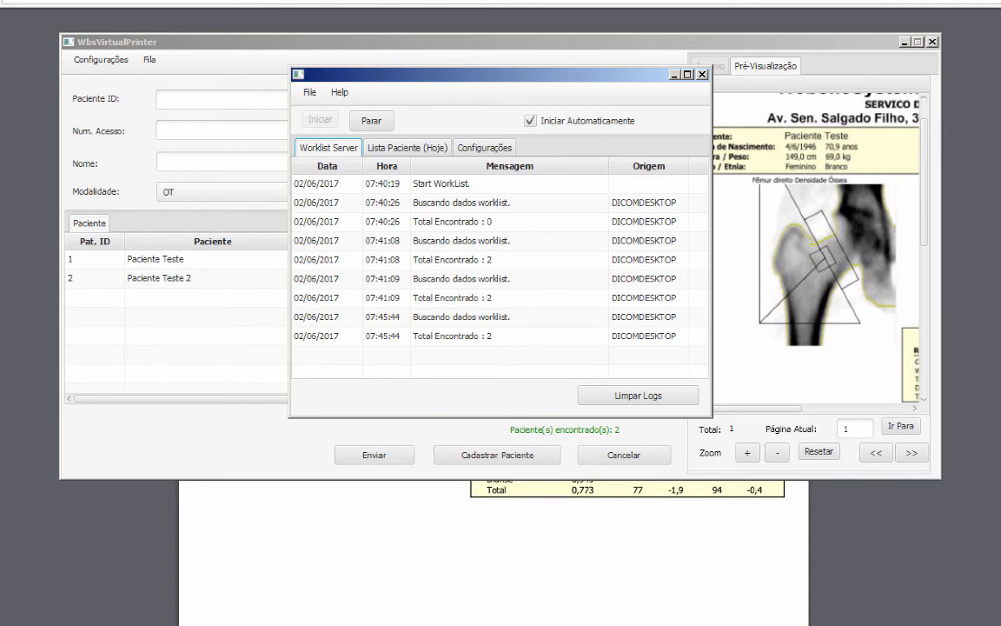
click(674, 76)
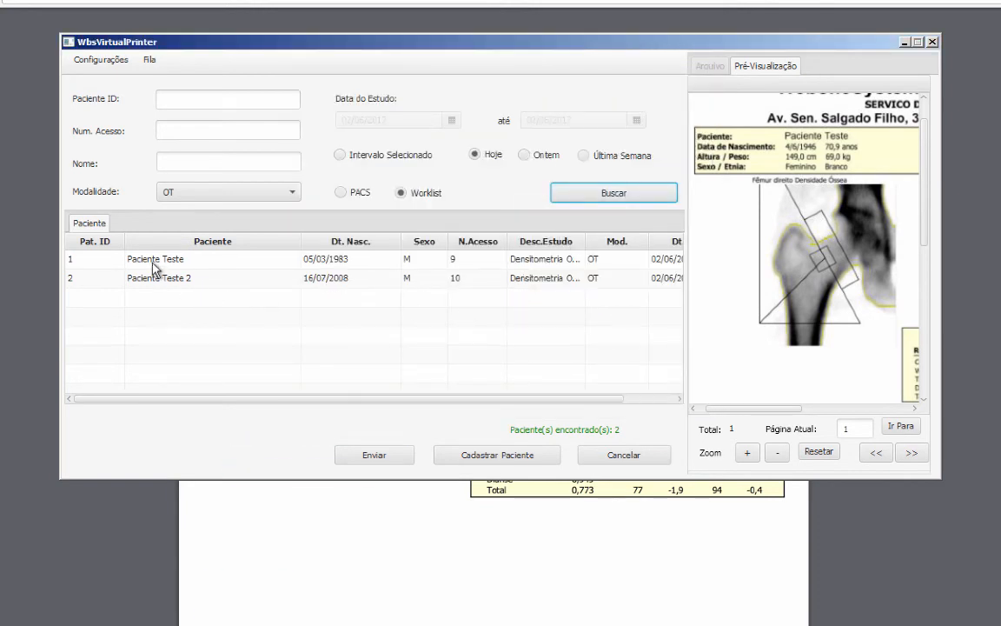
click(157, 267)
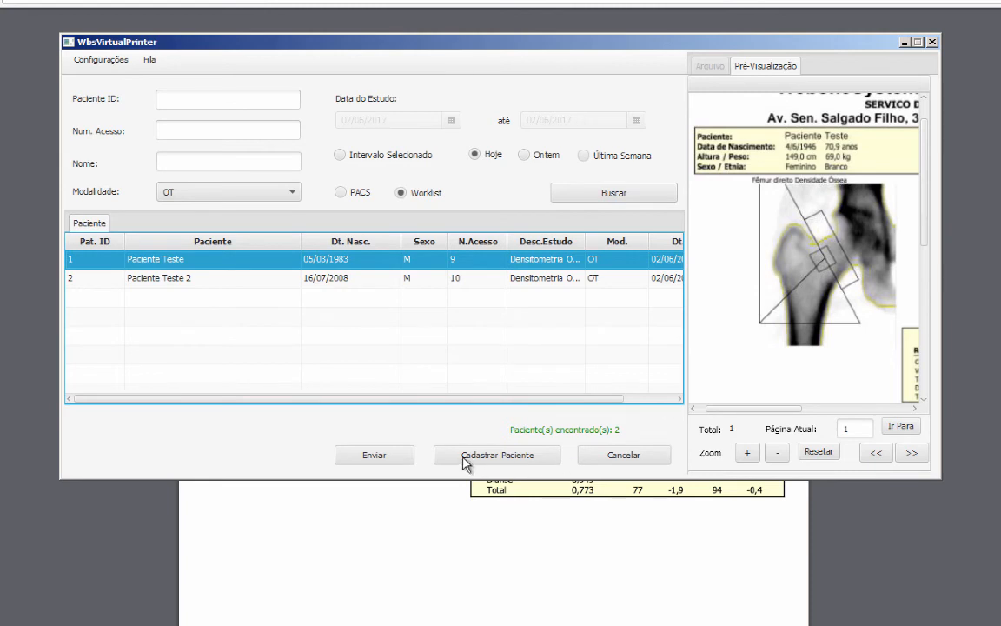
click(369, 455)
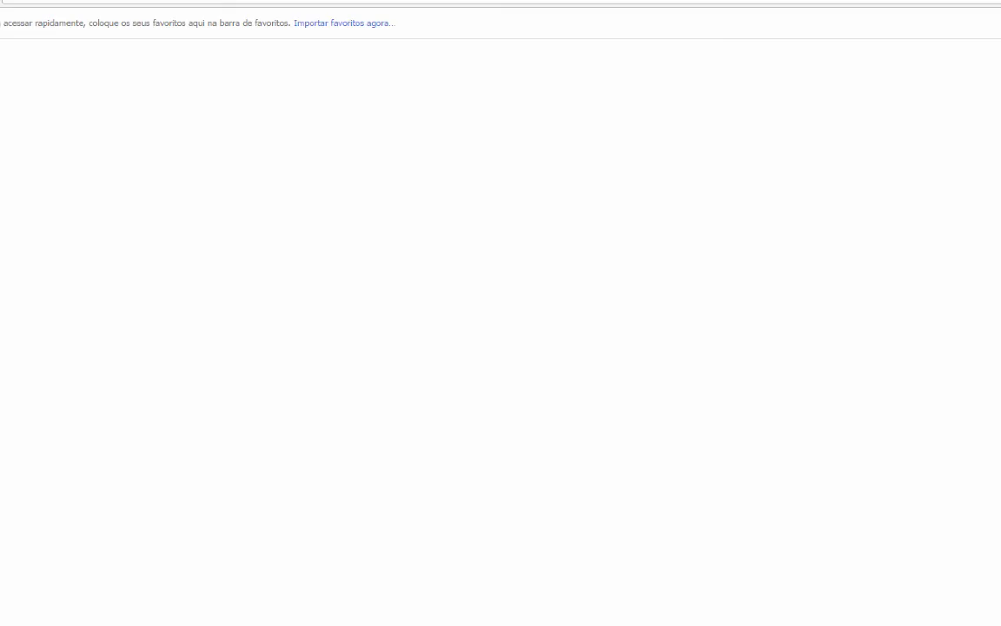
Step: Go to rad.wbsrad.com.br and open the Central de Laudo study search
text(rad.wbsrad.com.br)
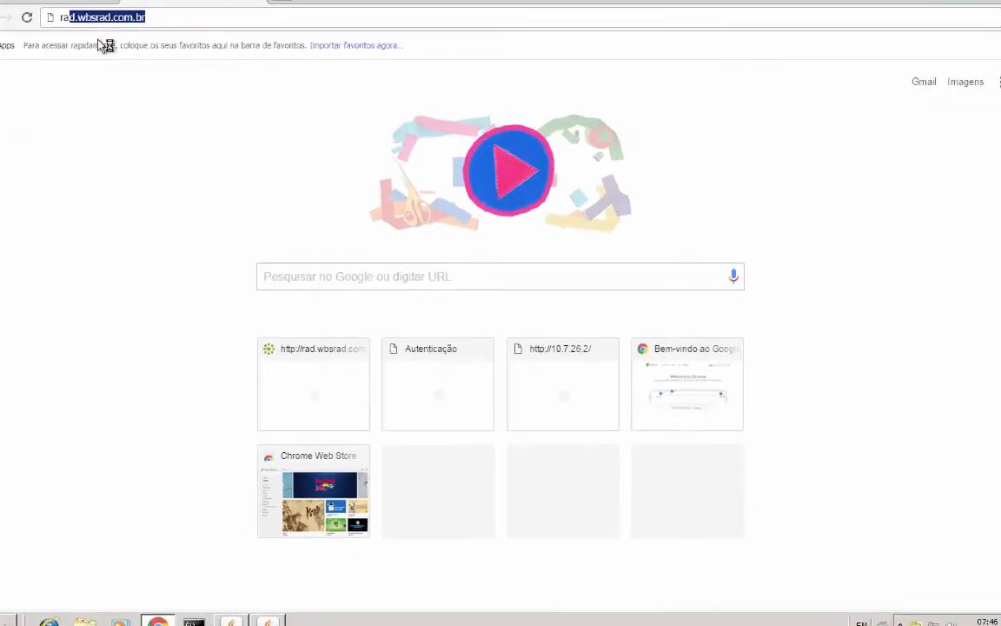
key(Return)
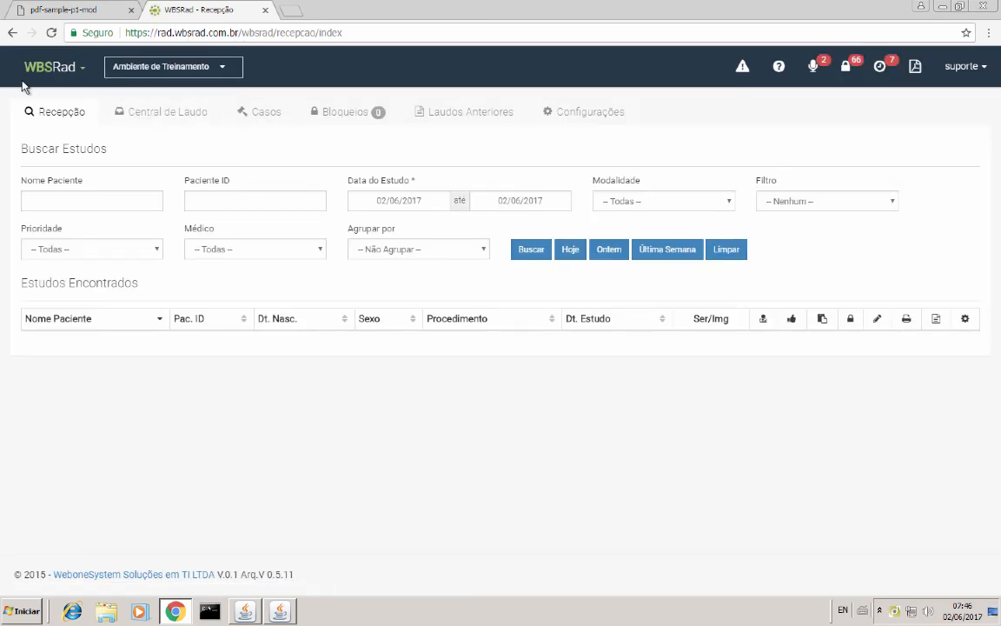
click(140, 120)
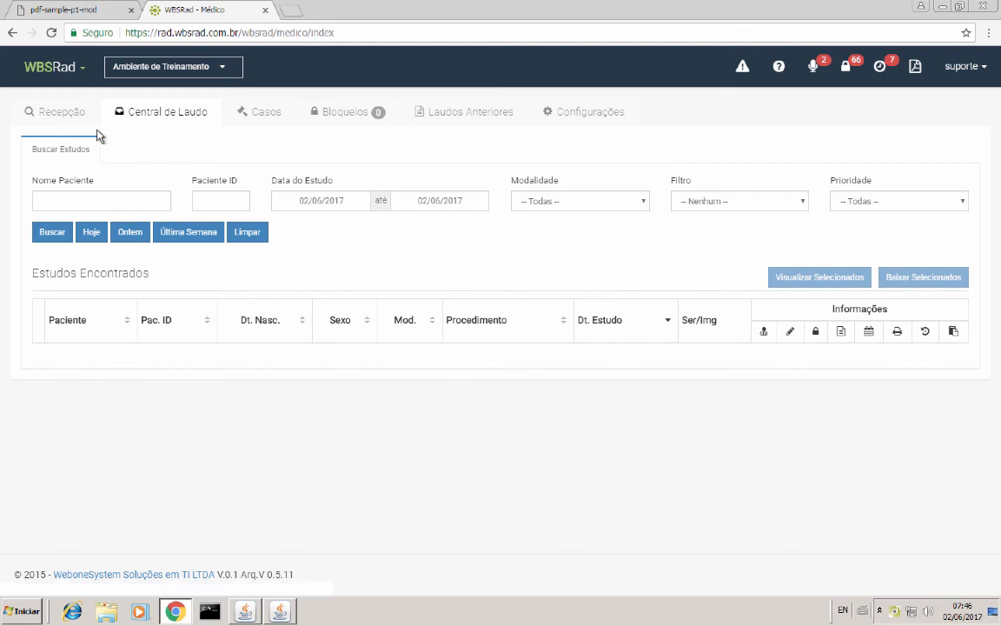
Step: List today's studies and open the earlier Densitometria Óssea study in the report editor
click(90, 233)
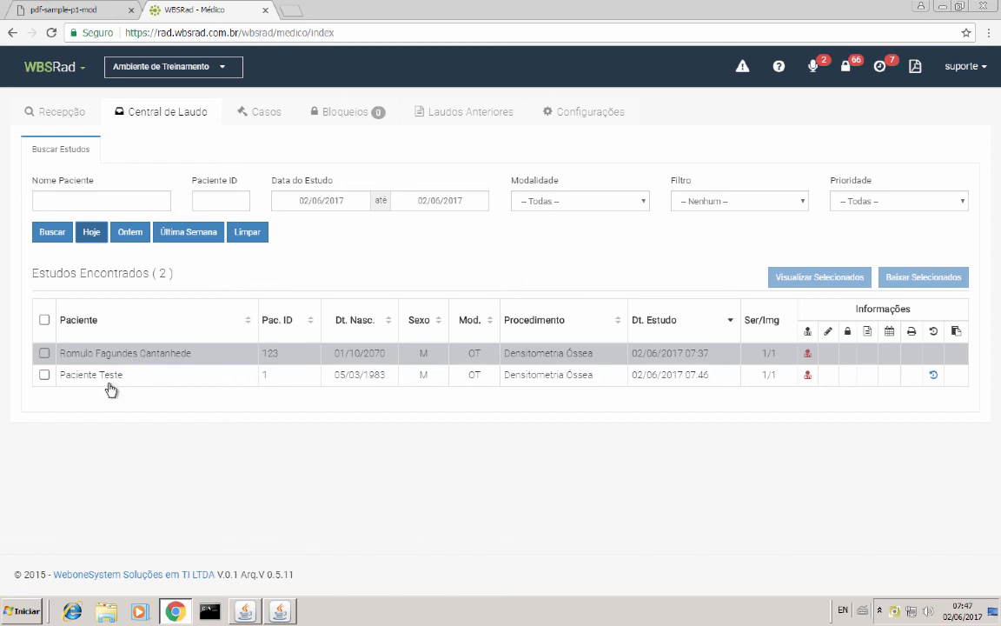
click(94, 355)
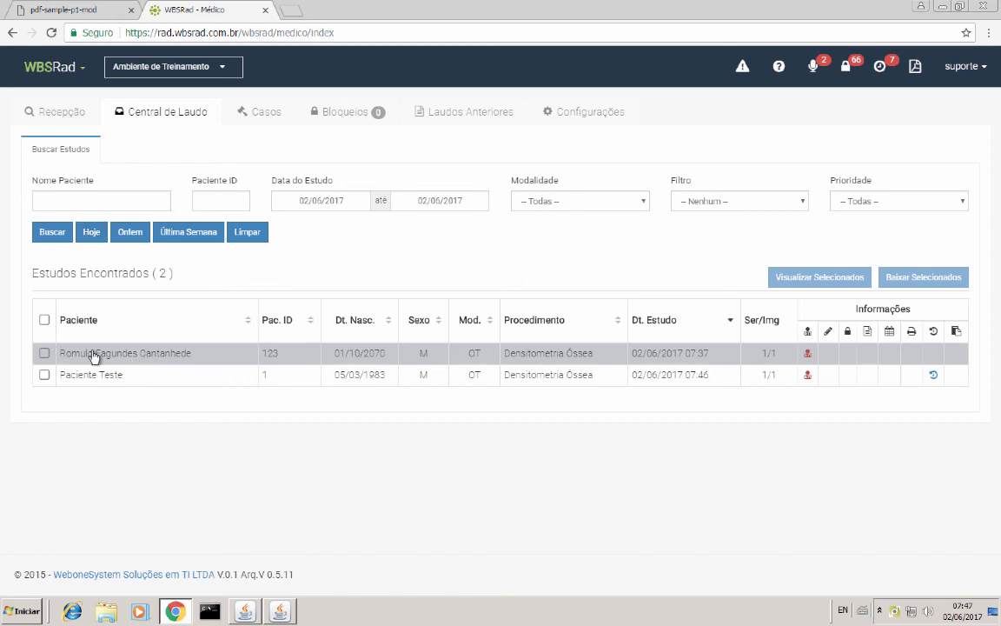
double_click(93, 354)
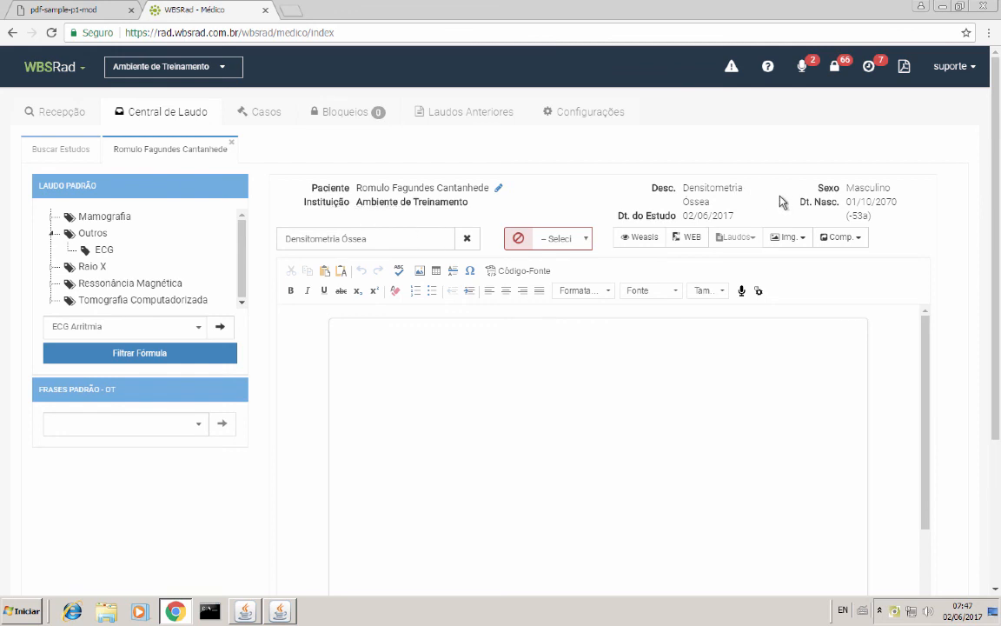
Step: View the study's PDF in WBSView after accepting its usage notice, then return to the WBSRad editor body
click(698, 238)
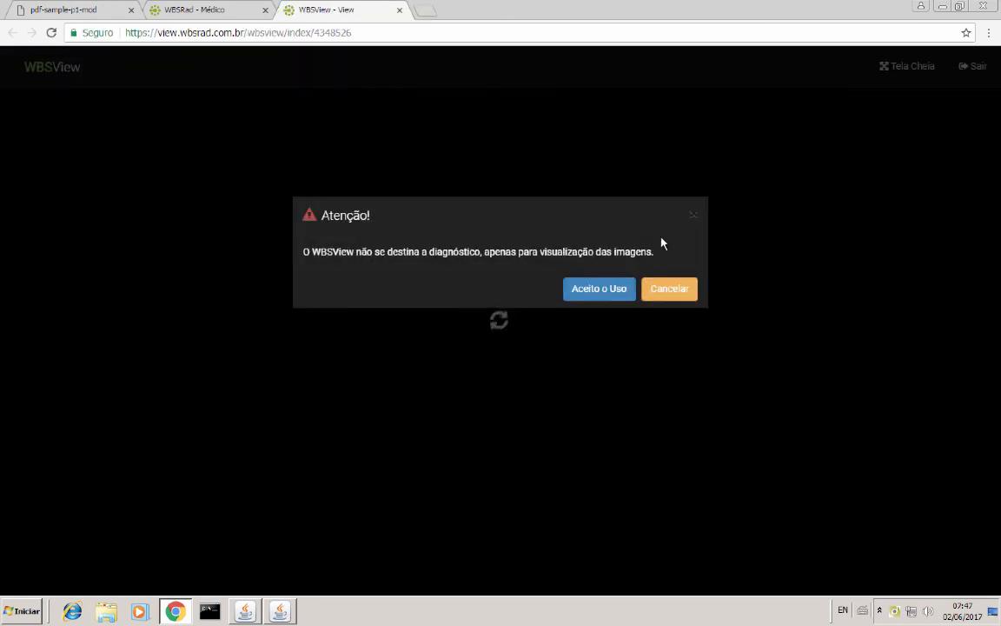
click(599, 290)
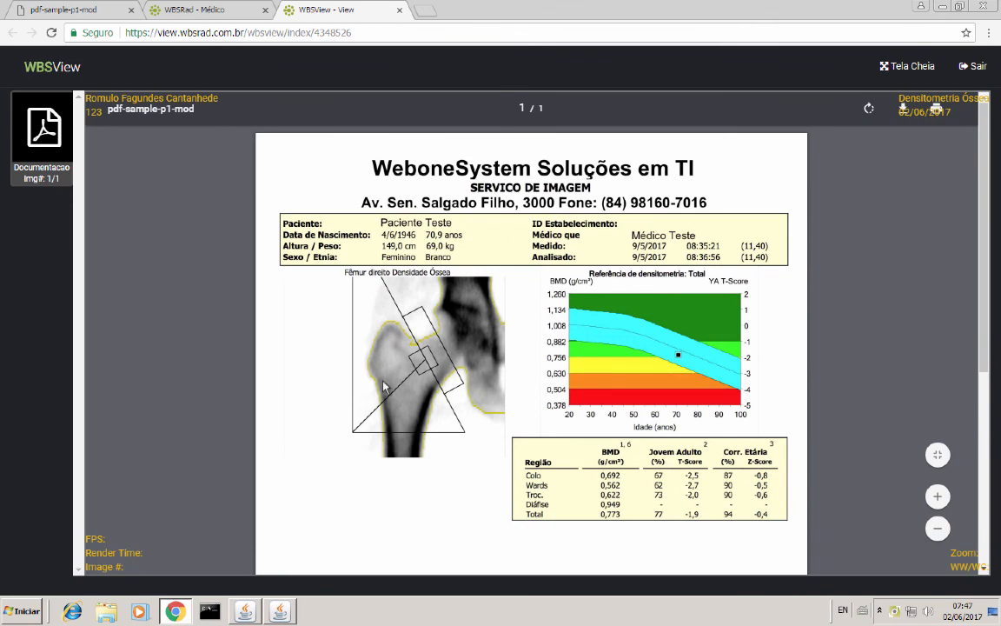
click(183, 11)
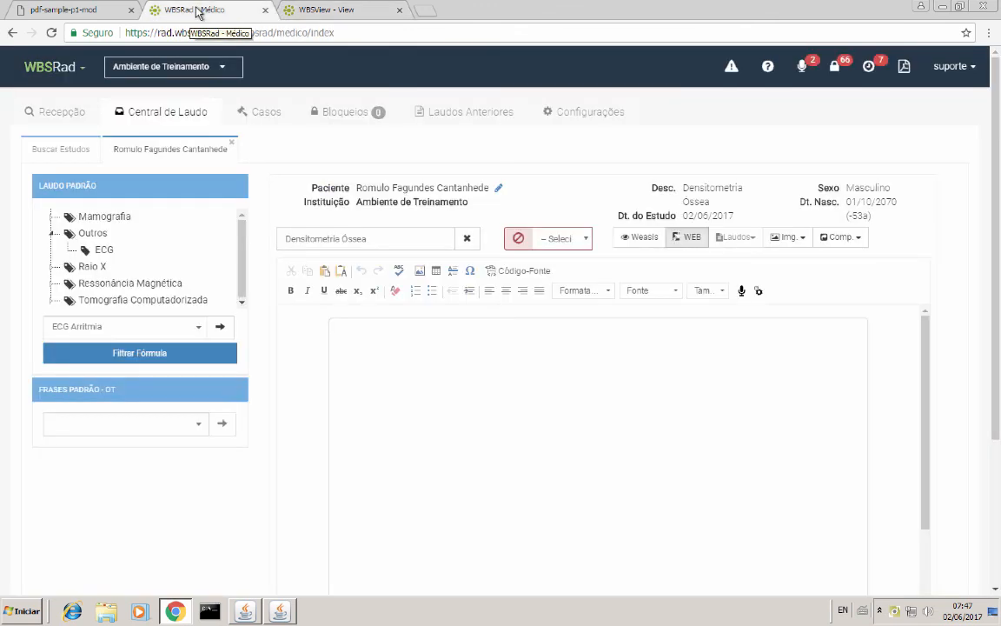
click(434, 355)
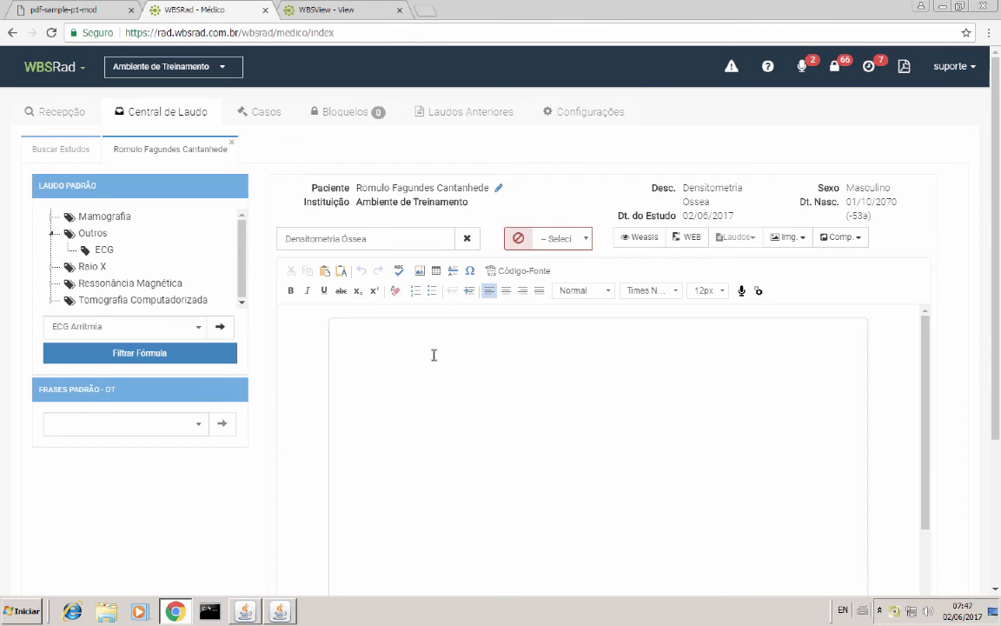